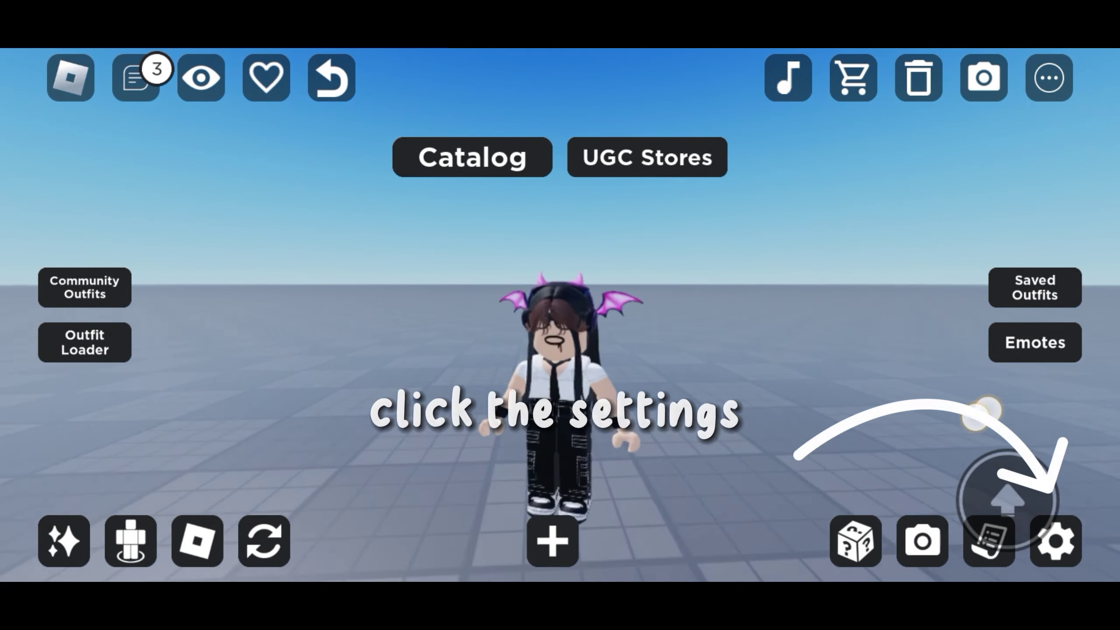
Step: Give the Roblox environment the solid green theme as a green-screen backdrop, then bring up Effects
left_click_drag(983, 413, 1000, 393)
left_click(1056, 541)
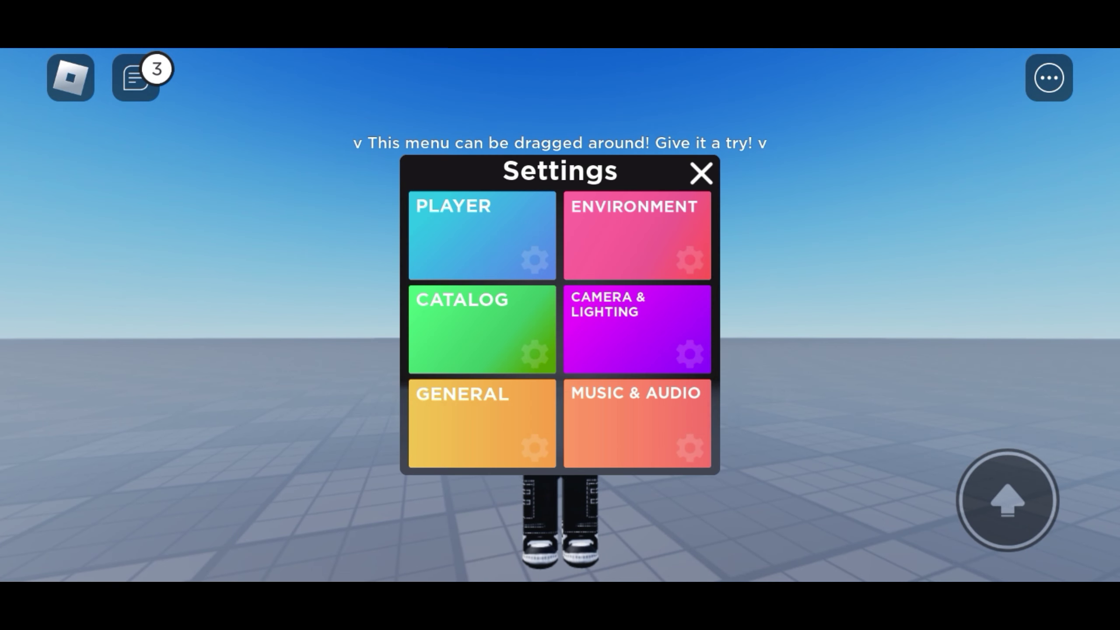
left_click(635, 233)
left_click_drag(623, 366, 622, 296)
left_click(517, 349)
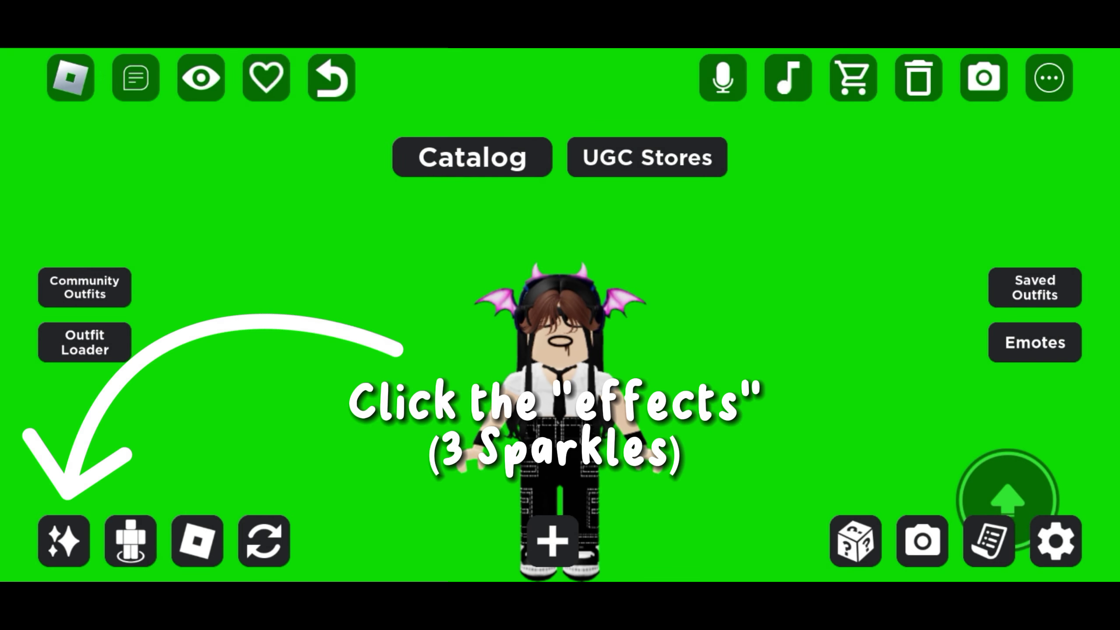
left_click(64, 541)
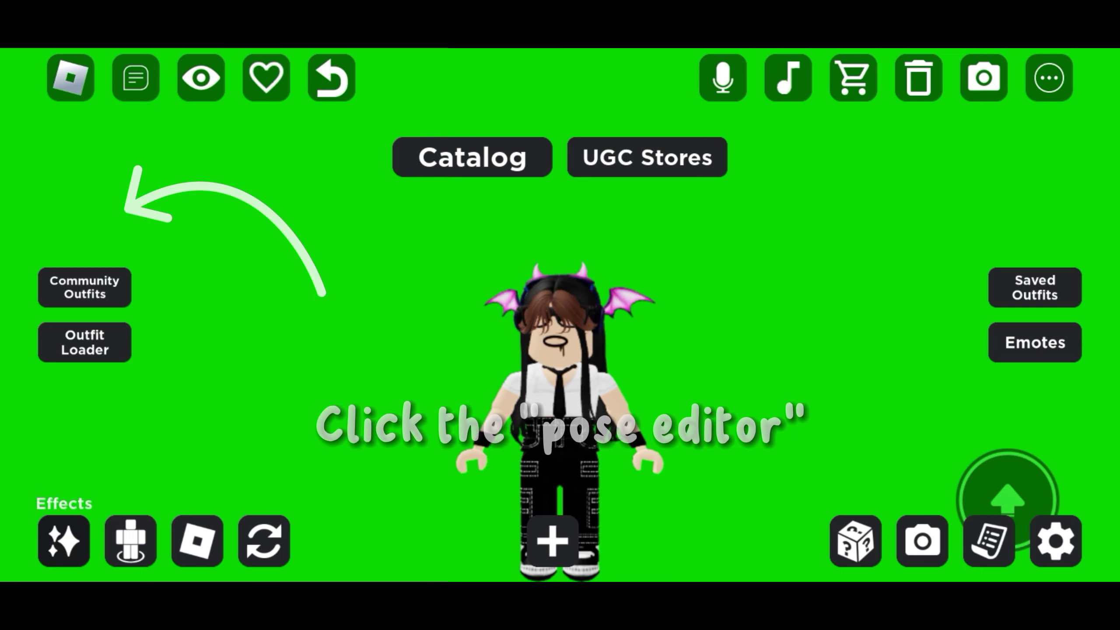
Step: In Pose Editor, rotate the avatar's arm up to its head and apply the pose
left_click(55, 209)
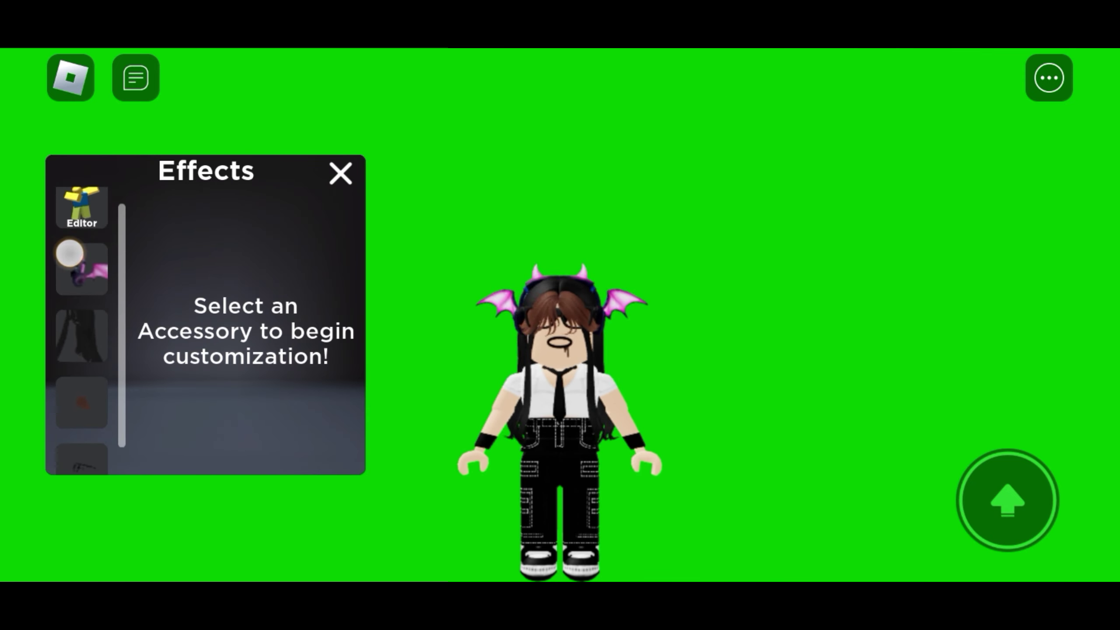
left_click(75, 310)
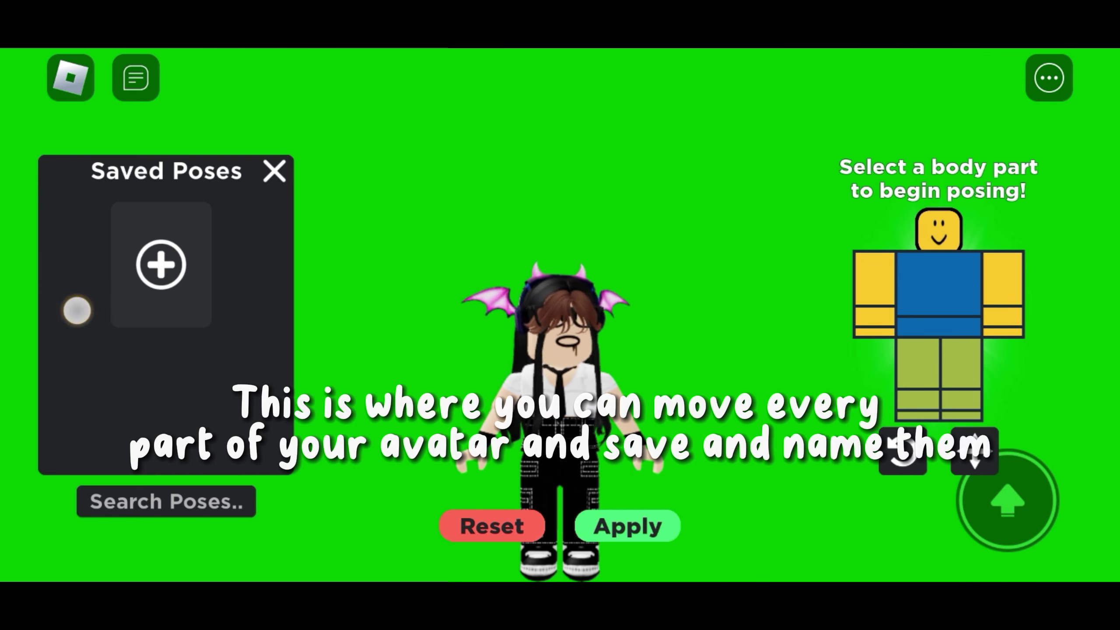
mouse_move(64, 359)
left_mouse_down()
mouse_move(63, 249)
mouse_move(30, 153)
mouse_move(47, 313)
mouse_move(13, 467)
left_mouse_up()
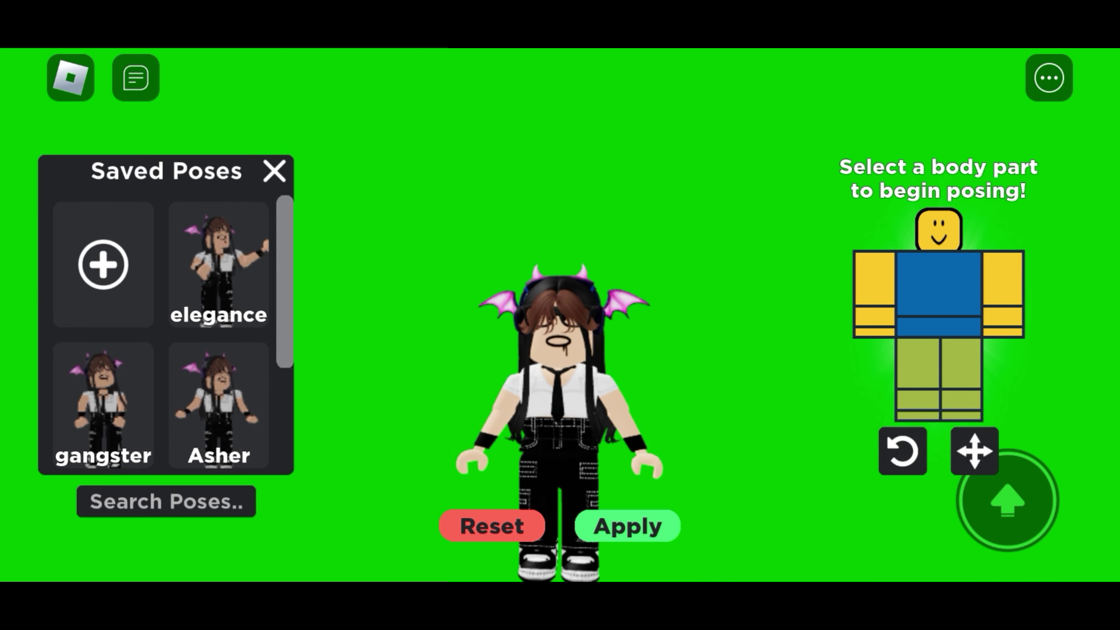
left_click_drag(857, 422, 833, 478)
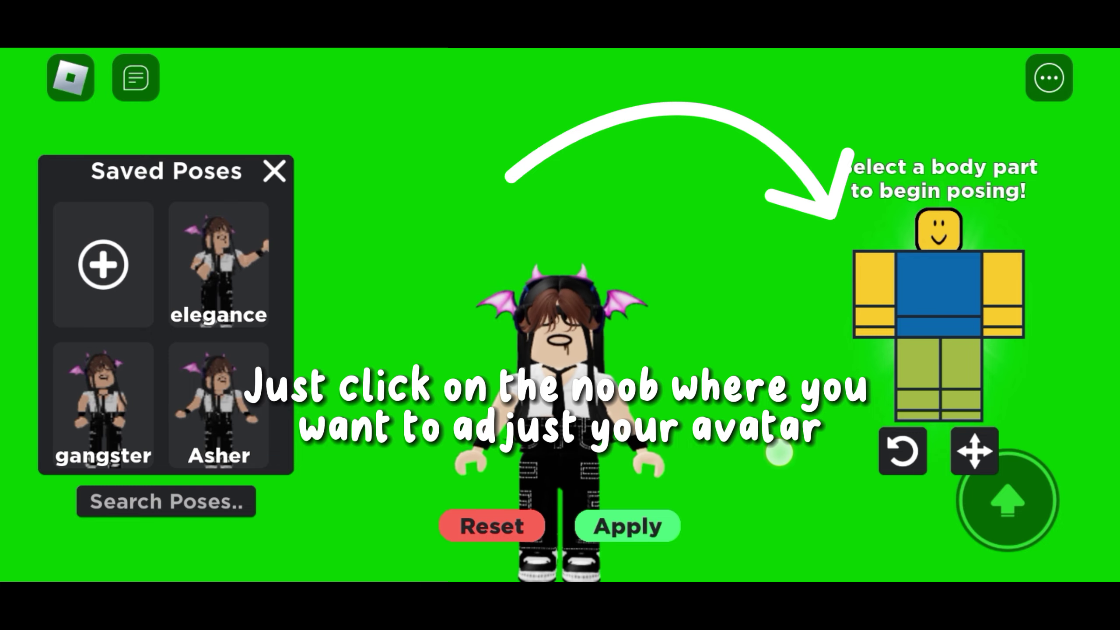
left_click(946, 293)
left_click_drag(758, 548, 770, 411)
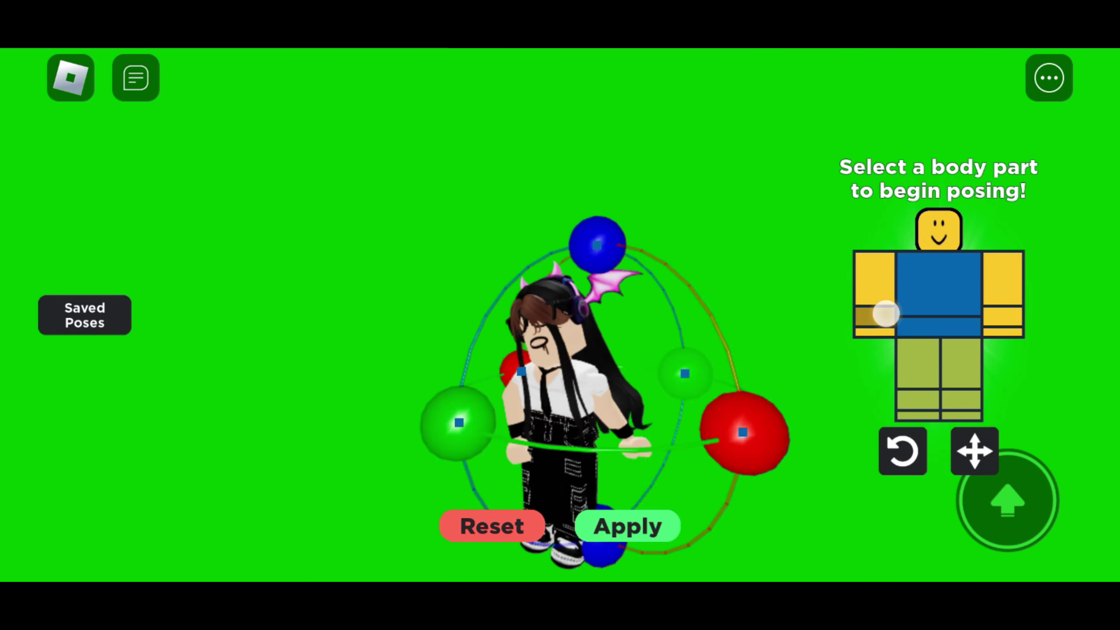
left_click(885, 314)
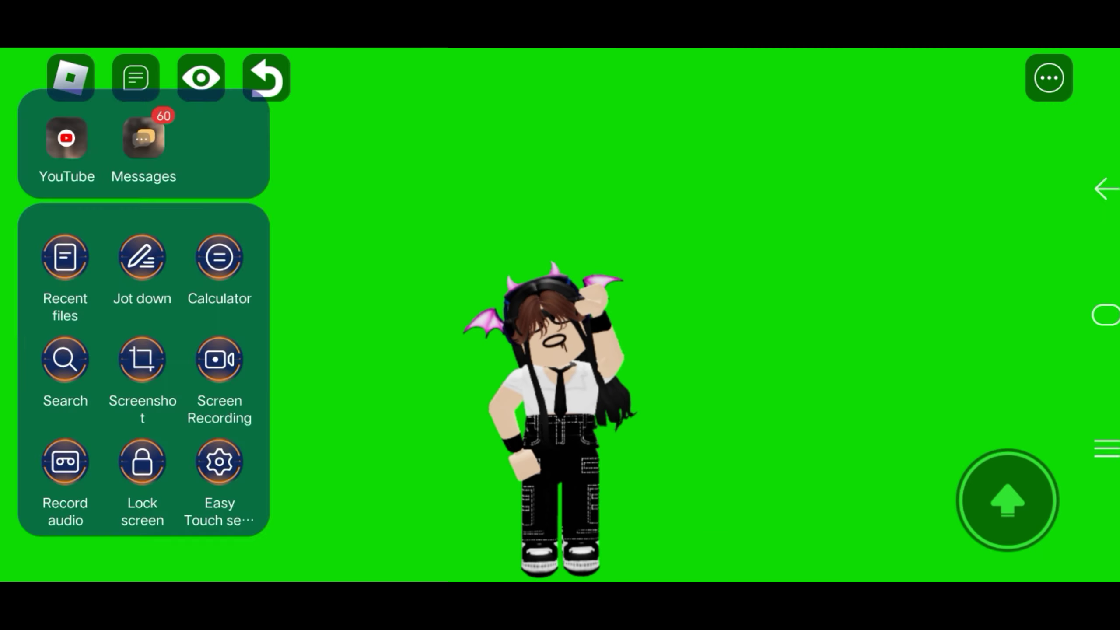
Step: Frame the posed avatar close on green and bring up the system screenshot shortcut
left_click(770, 278)
left_click_drag(770, 278, 774, 252)
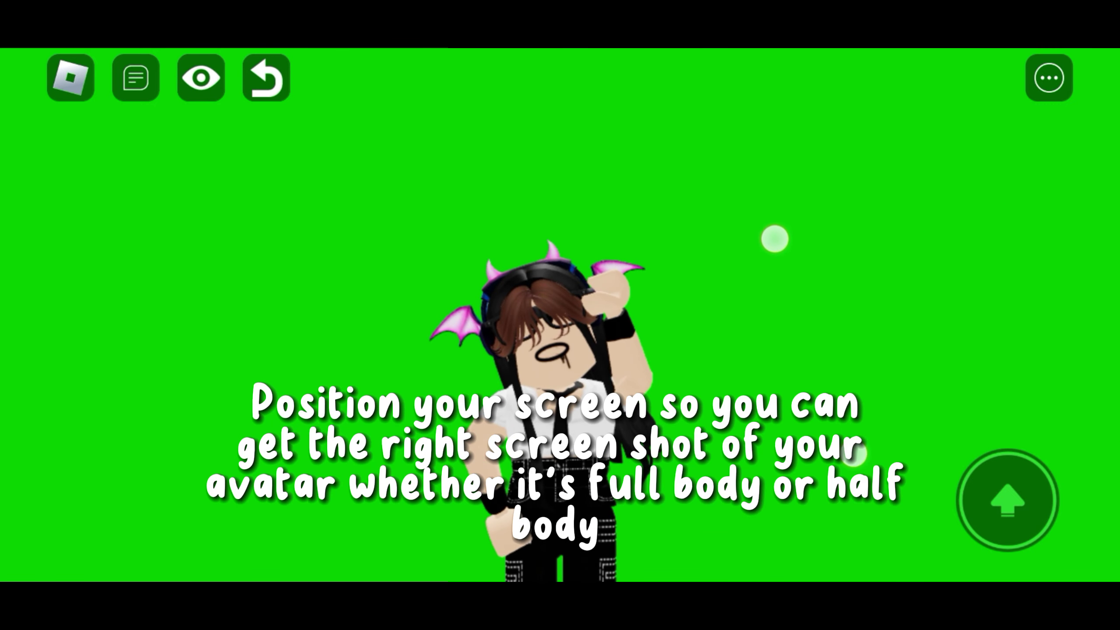
mouse_move(829, 70)
left_mouse_down()
mouse_move(823, 150)
mouse_move(903, 328)
mouse_move(886, 317)
left_mouse_up()
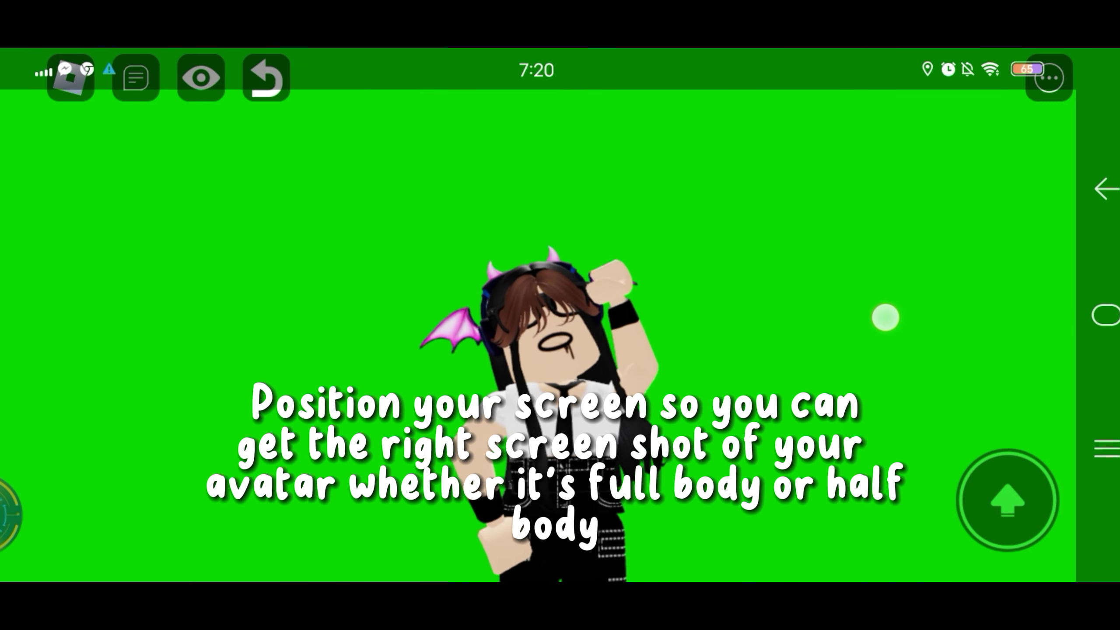
left_click(9, 515)
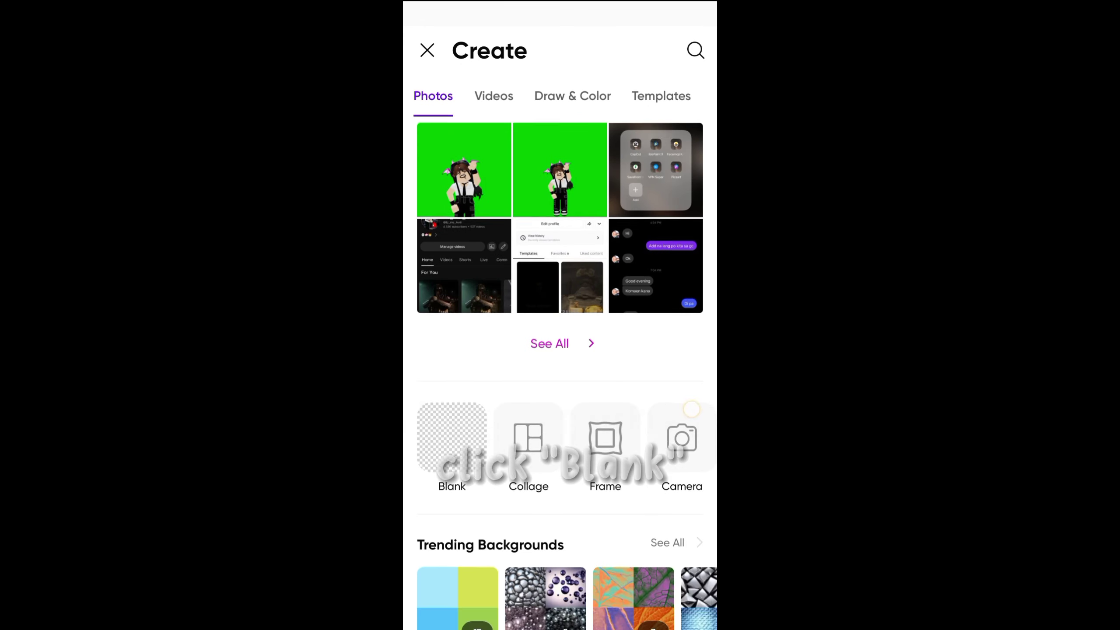
Step: Scroll through PicsArt's recent photos to find the green-screen avatar screenshot
scroll(626, 335, "up", 3)
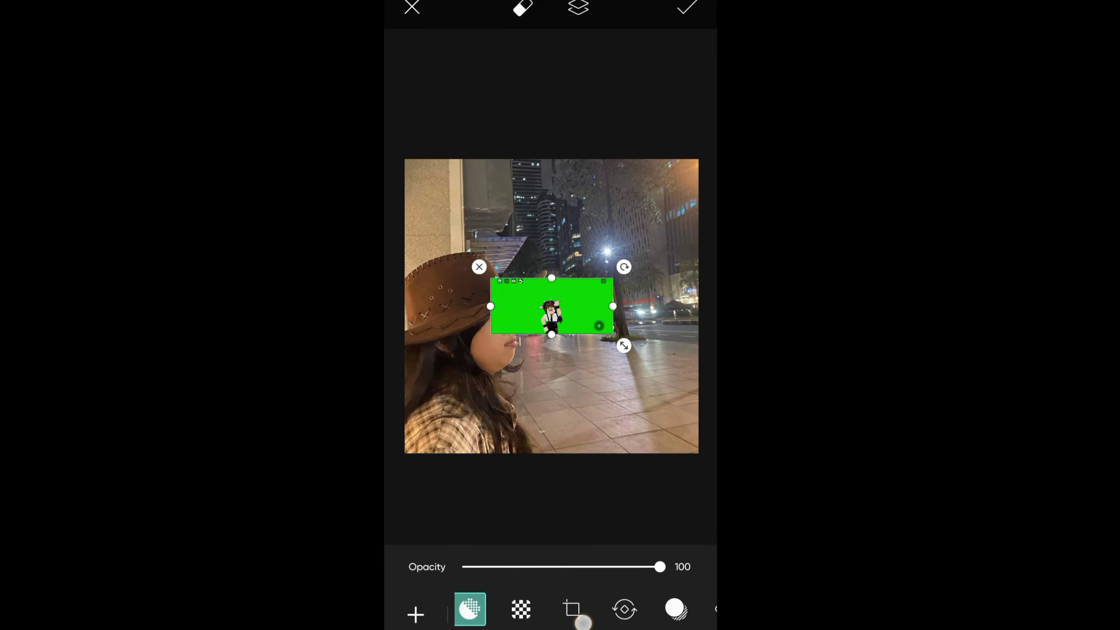
Step: Crop the green-screen avatar image to a square with the figure centred inside
left_click(583, 614)
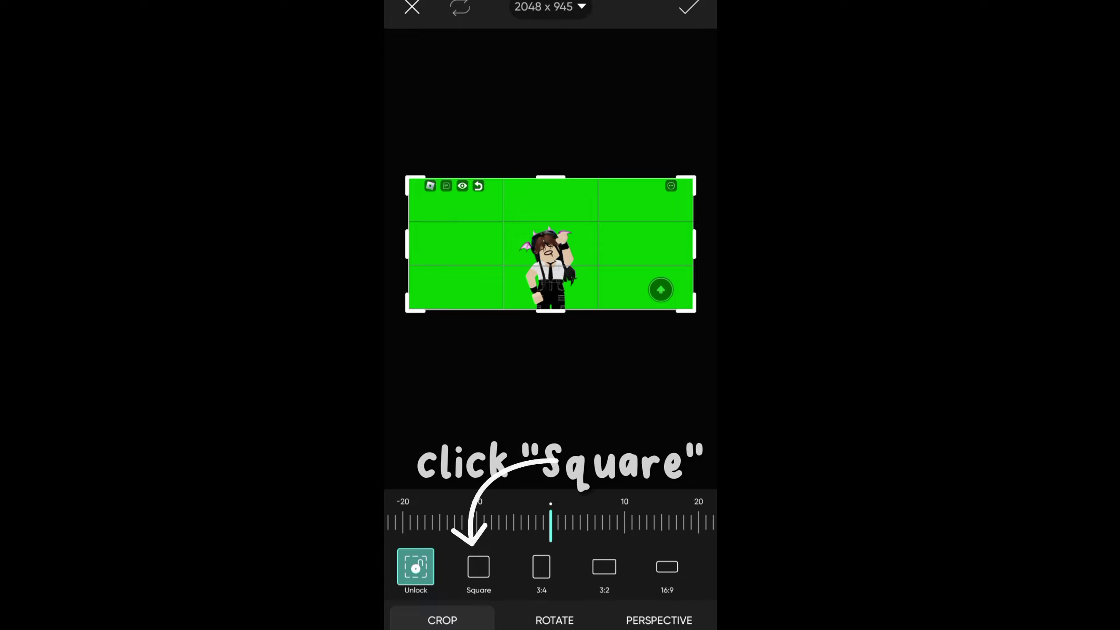
left_click(488, 560)
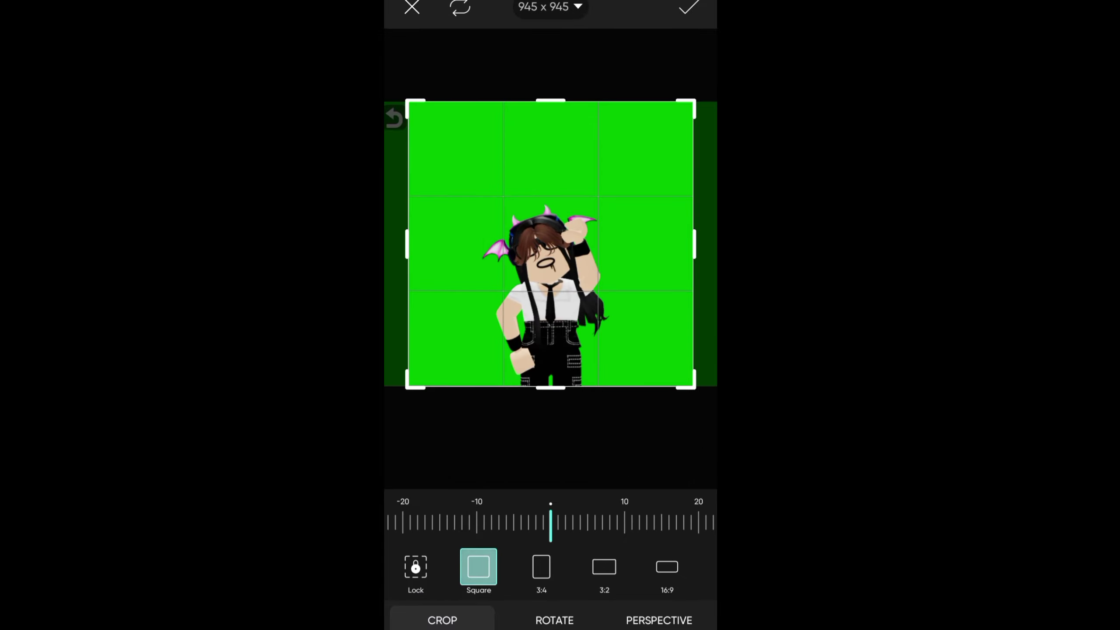
left_click_drag(611, 311, 608, 313)
scroll(611, 220, "up", 5)
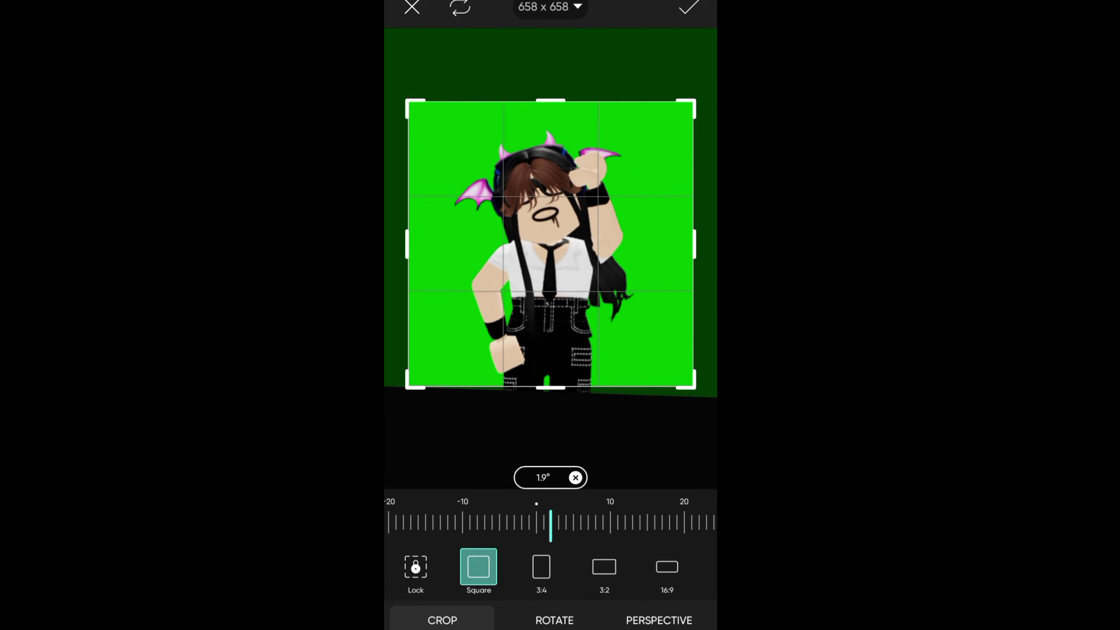
left_click_drag(640, 271, 626, 232)
left_click_drag(613, 171, 591, 216)
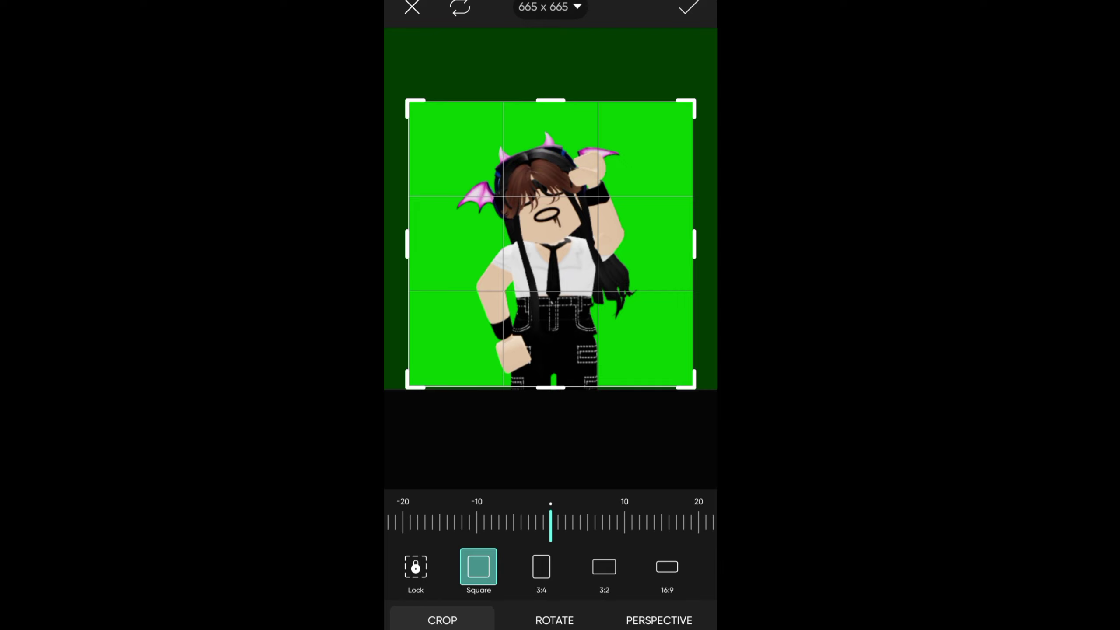
left_click_drag(582, 248, 588, 240)
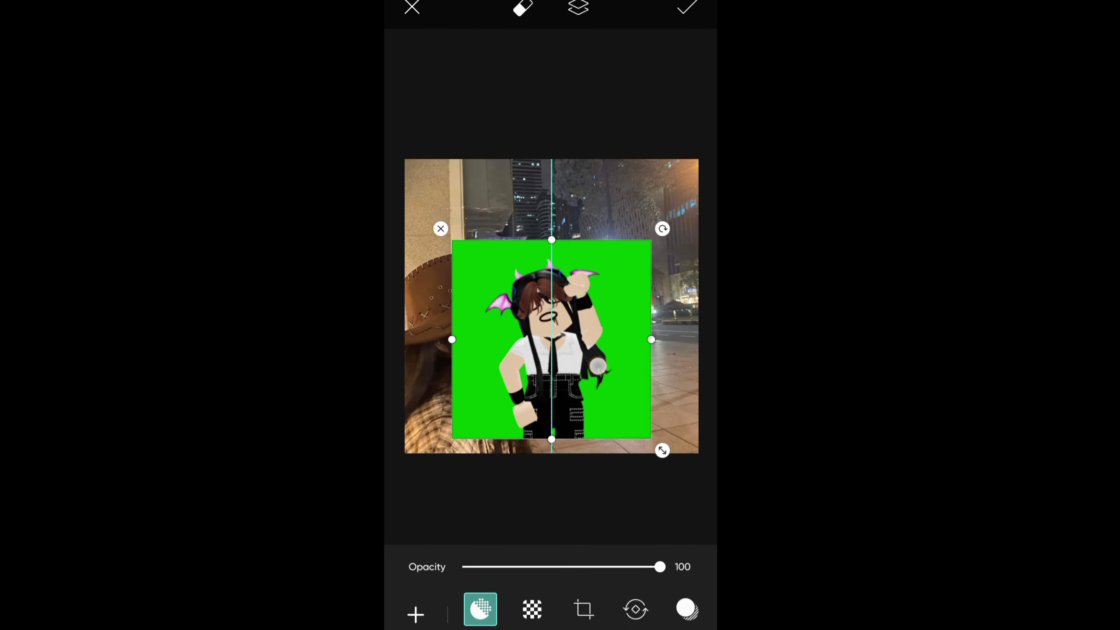
Step: Enlarge the avatar layer slightly and set the eraser to size 81, hardness 100
left_click_drag(661, 451, 682, 469)
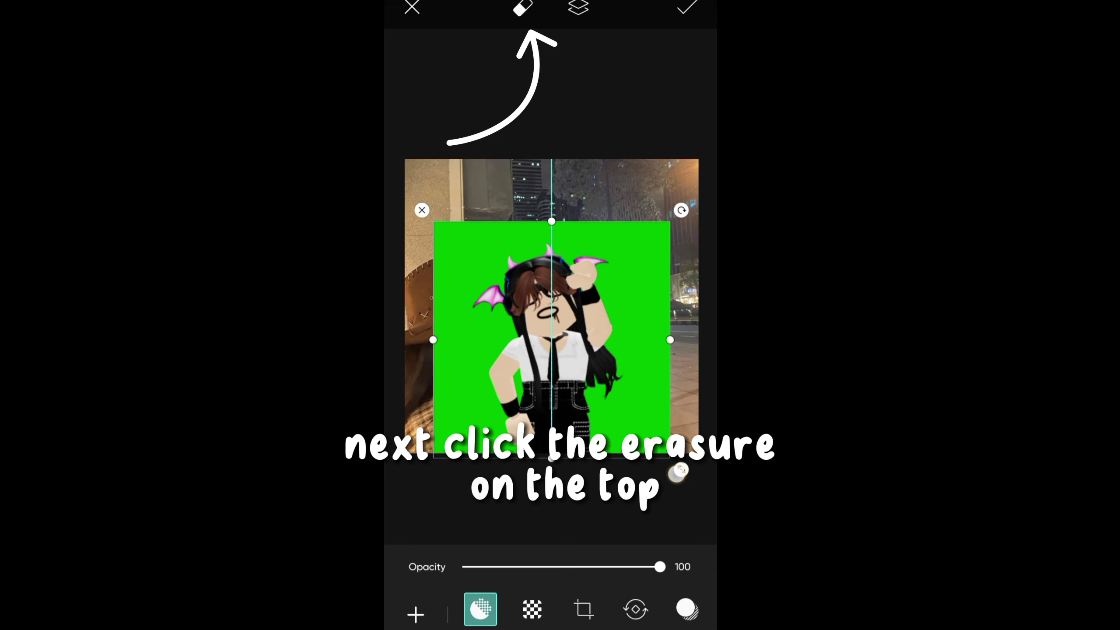
left_click(523, 7)
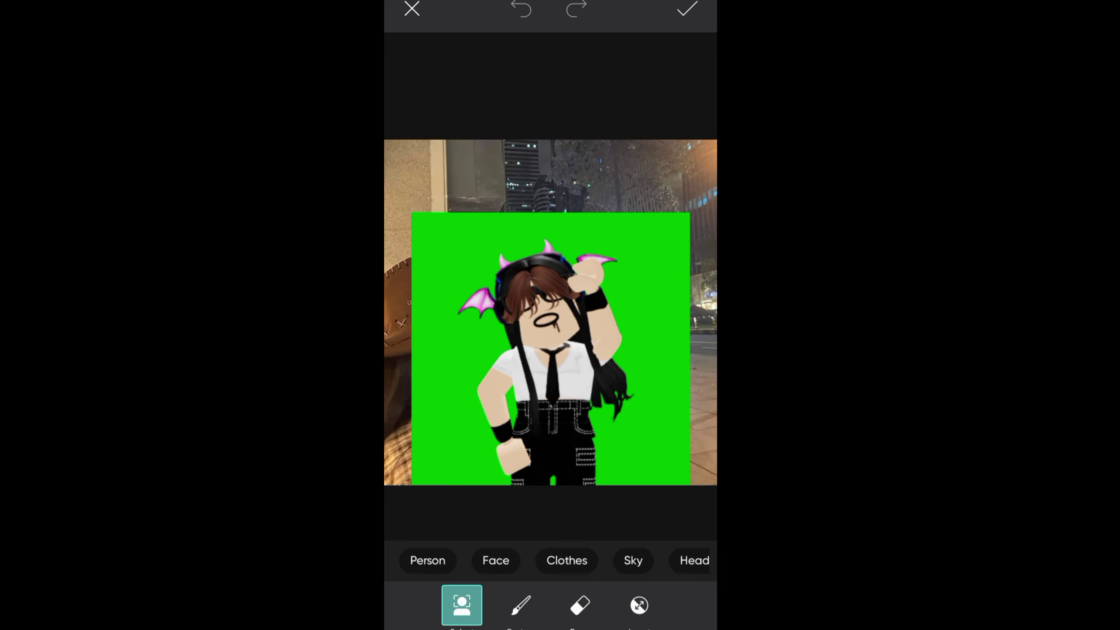
left_click(580, 605)
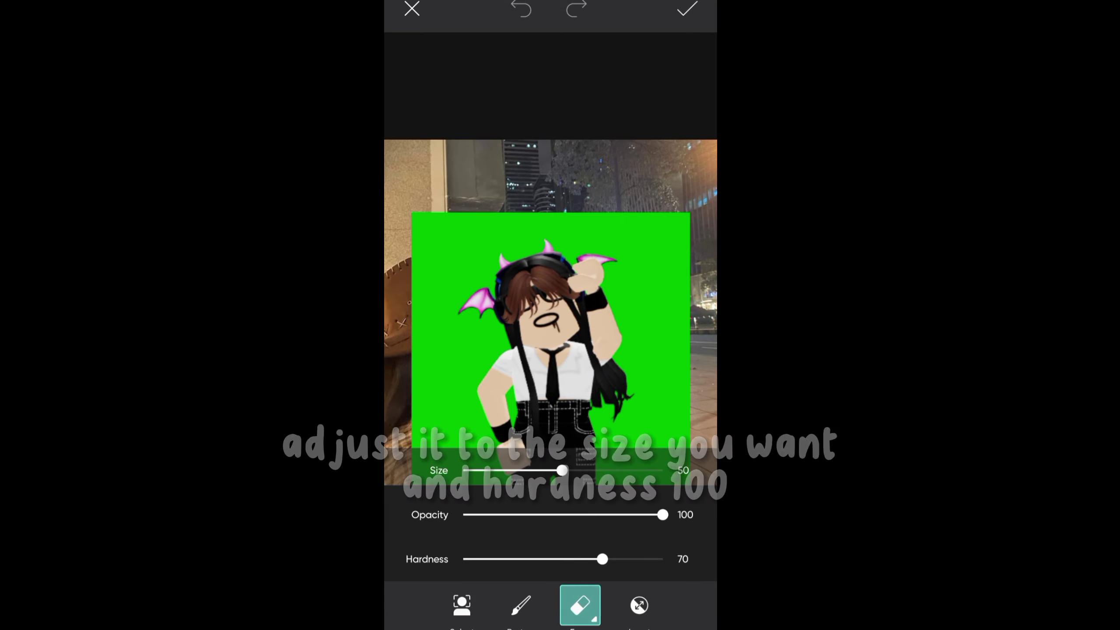
left_click_drag(562, 470, 646, 470)
left_click_drag(603, 560, 663, 559)
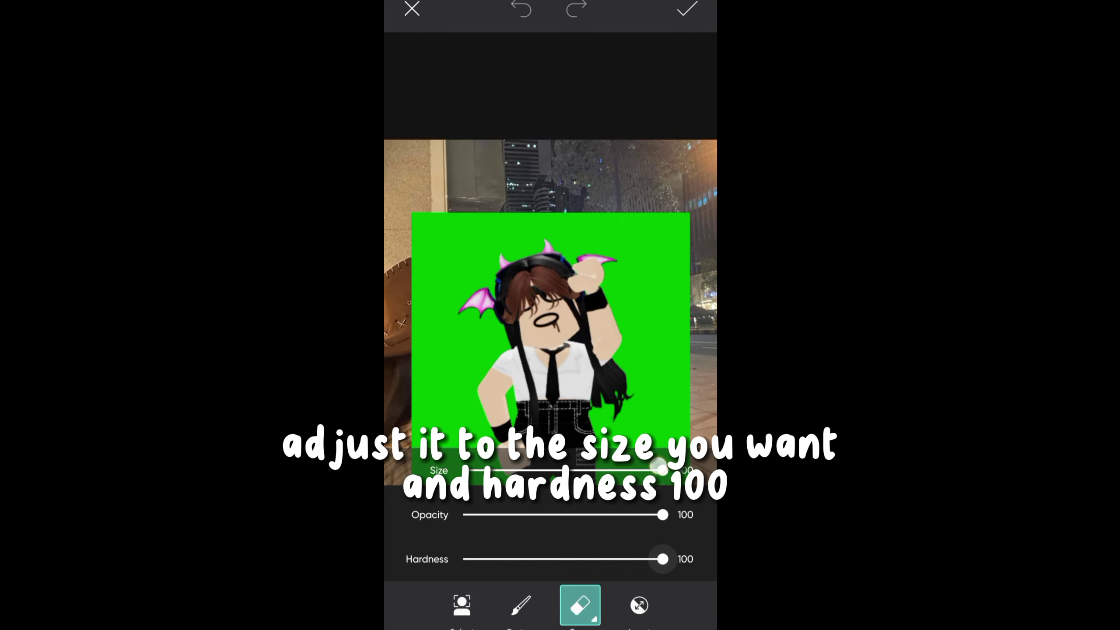
Step: Trial-erase green around the avatar, then undo the erasing
mouse_move(679, 220)
left_mouse_down()
mouse_move(625, 188)
mouse_move(621, 388)
left_mouse_up()
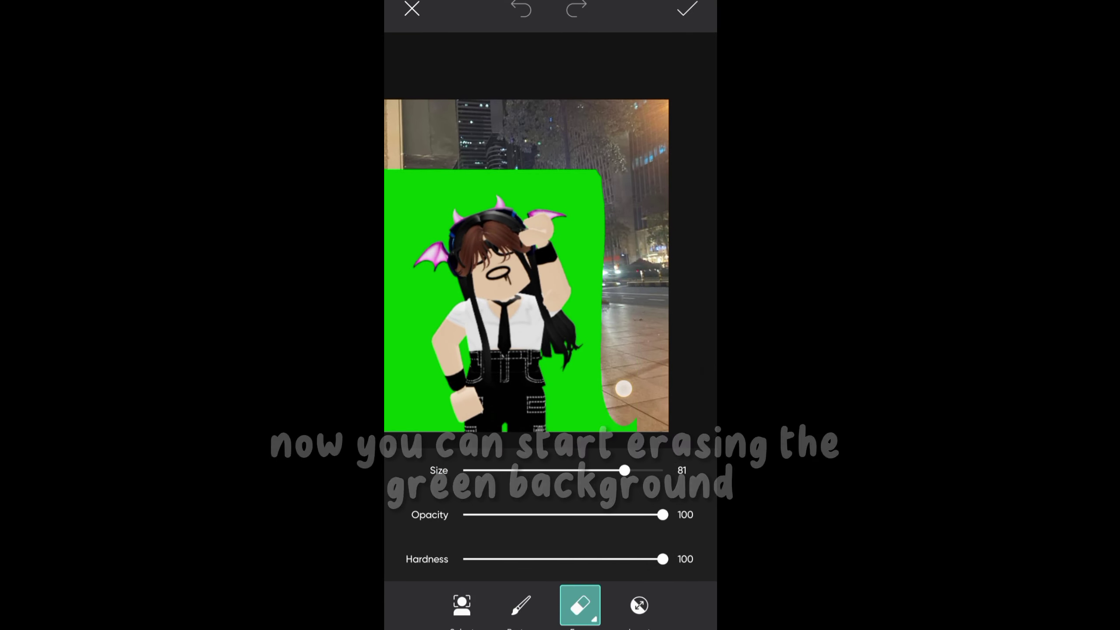
left_click_drag(642, 300, 617, 410)
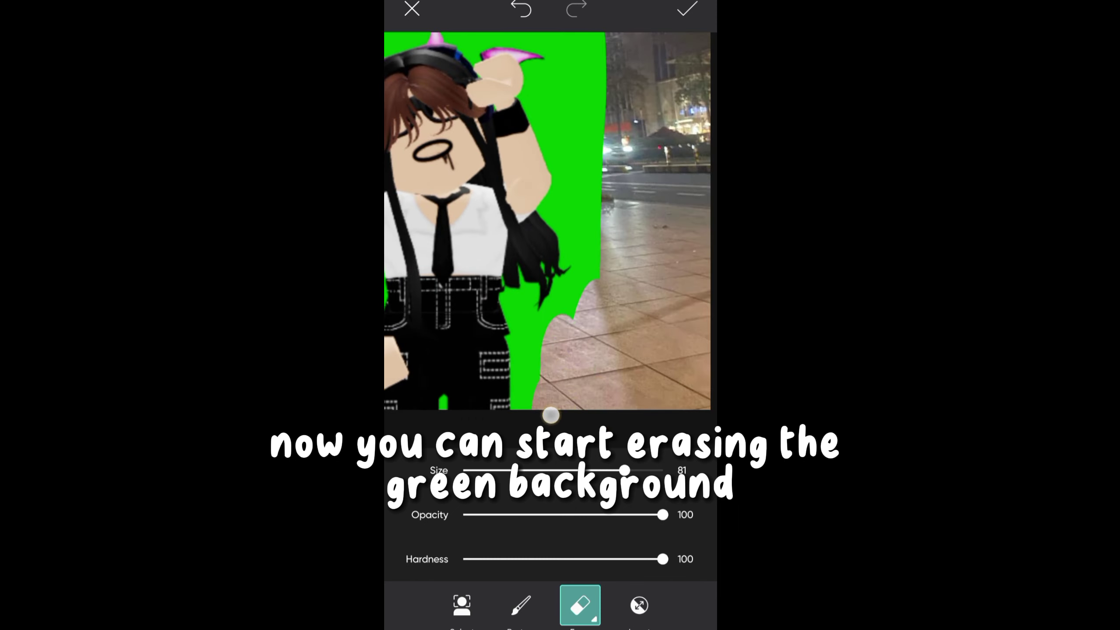
mouse_move(551, 415)
left_mouse_down()
mouse_move(535, 405)
mouse_move(540, 385)
left_mouse_up()
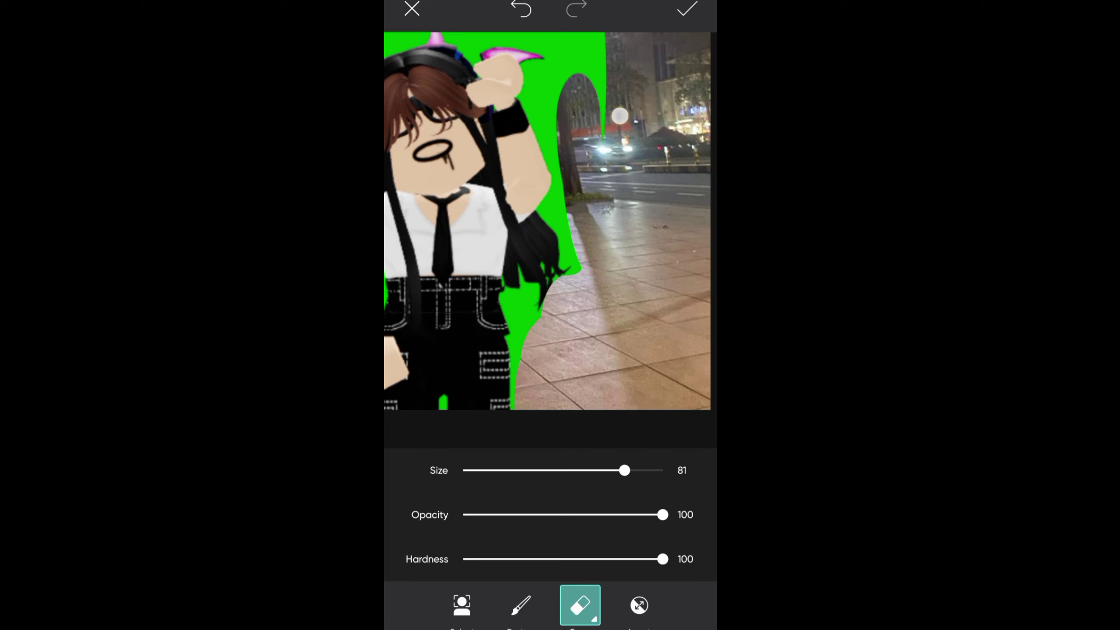
left_click_drag(620, 115, 613, 145)
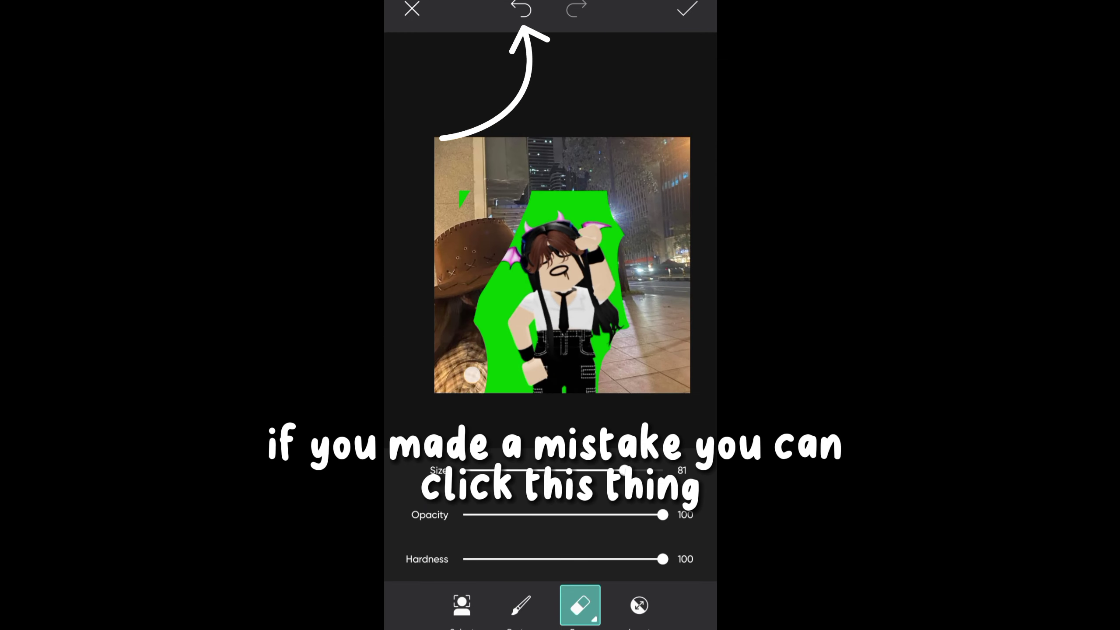
left_click(516, 9)
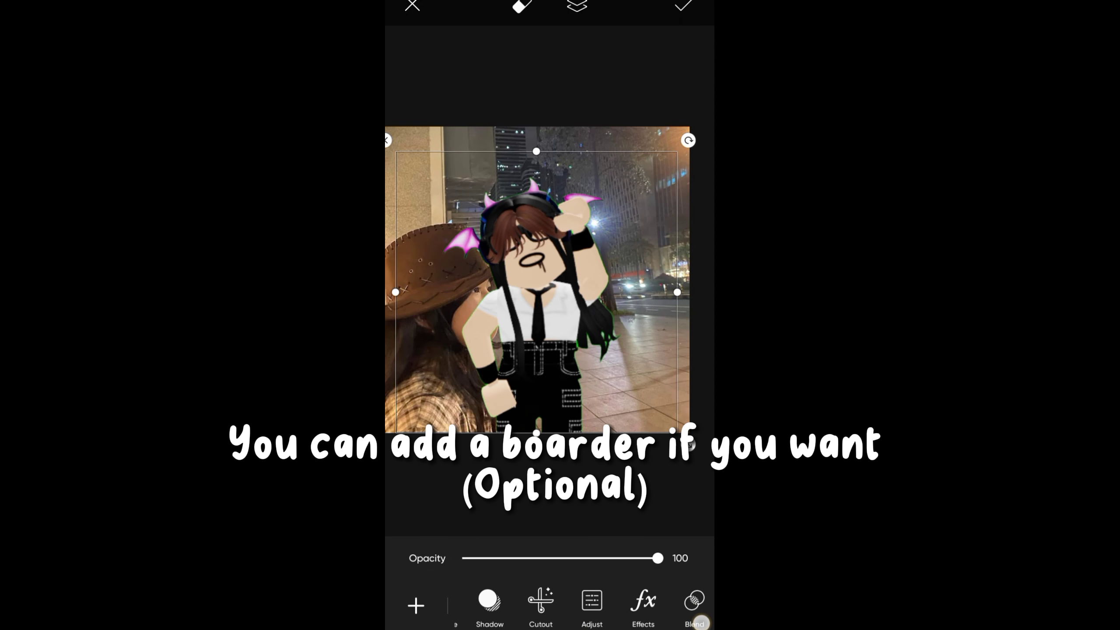
Step: Add a border sampled from the pink wing colour and soften the shadow blur to 41
left_click_drag(624, 605, 509, 605)
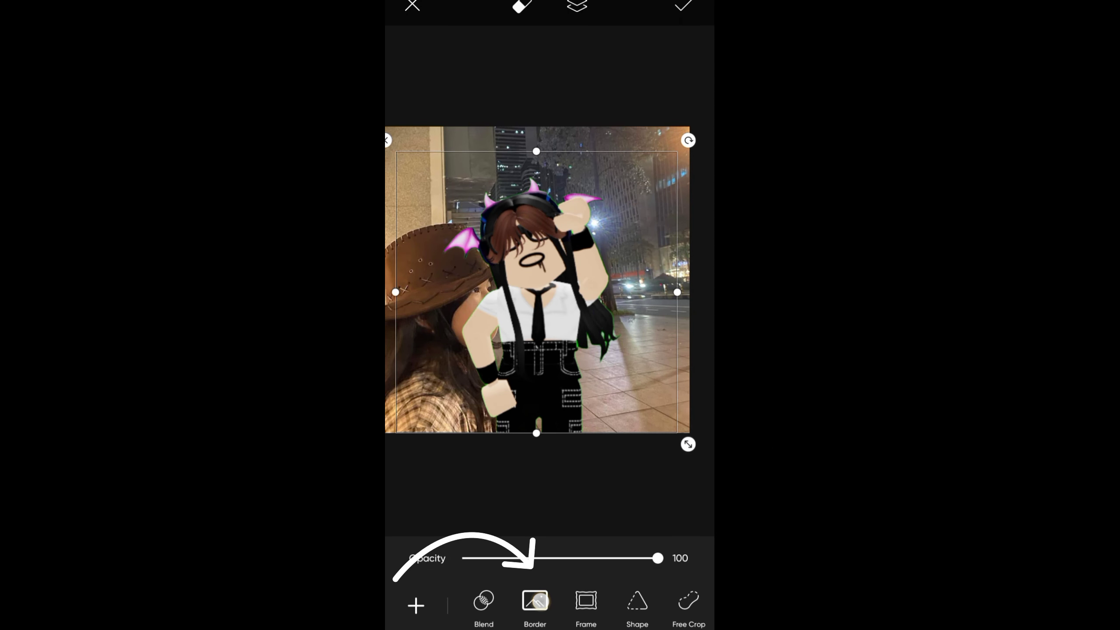
left_click(536, 601)
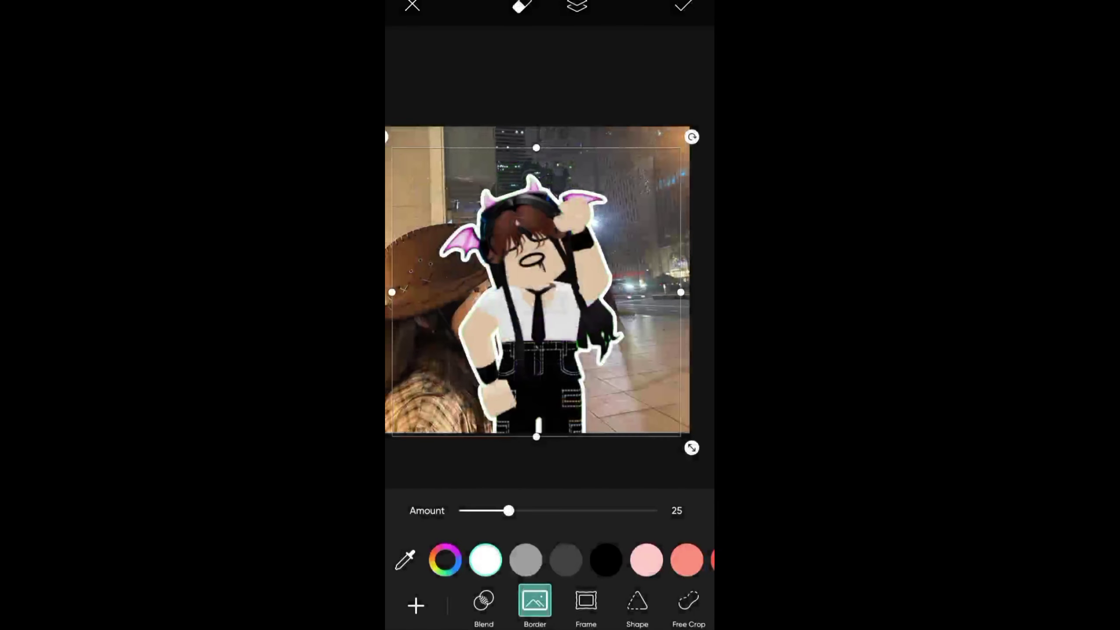
left_click(405, 560)
mouse_move(550, 306)
left_mouse_down()
mouse_move(533, 188)
mouse_move(548, 188)
mouse_move(463, 230)
left_mouse_up()
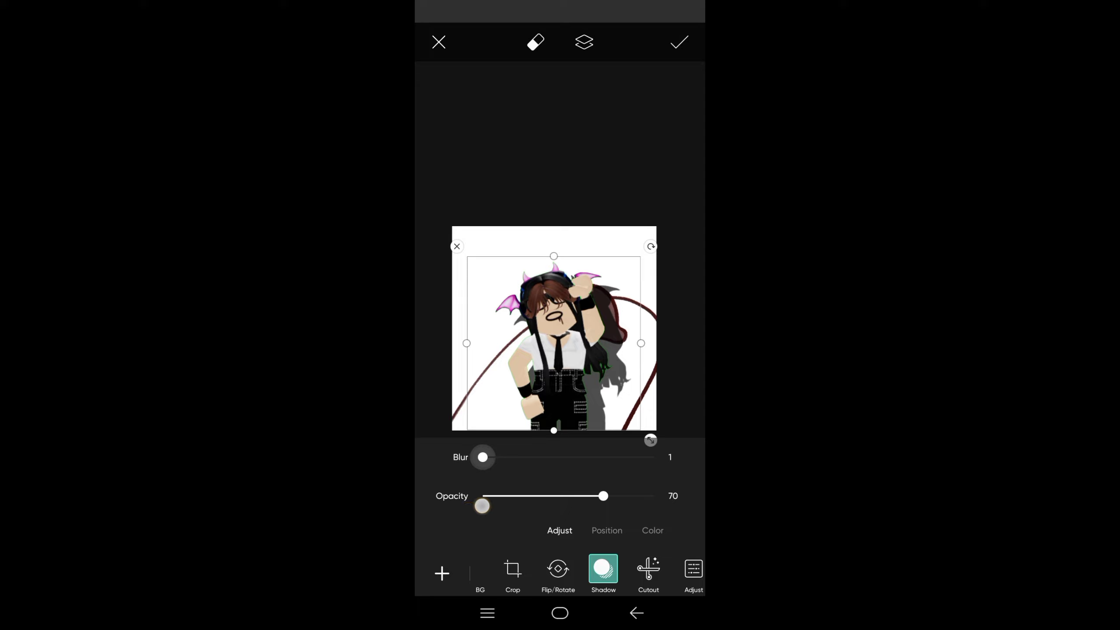
left_click_drag(586, 506, 561, 515)
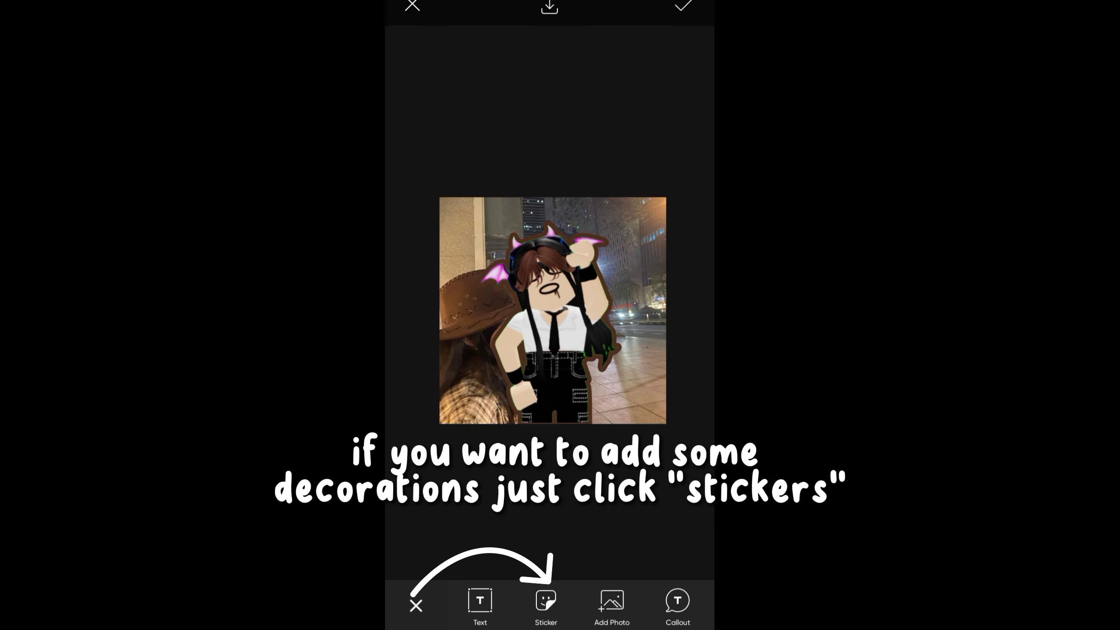
Step: Open the sticker picker to decorate the picture with logo stickers
left_click(547, 603)
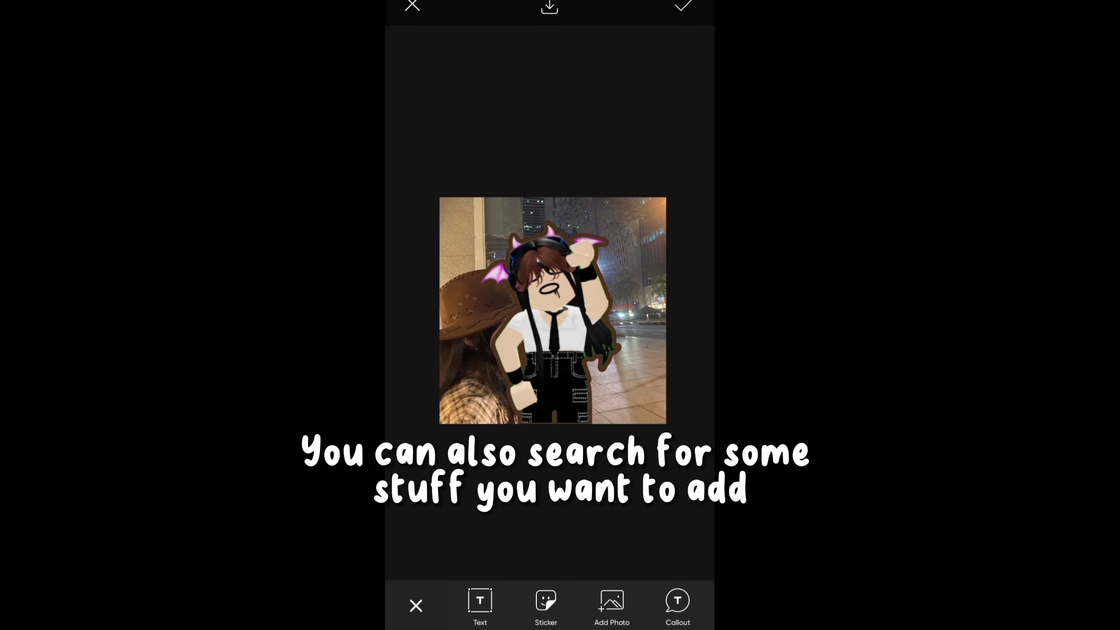
left_click(546, 602)
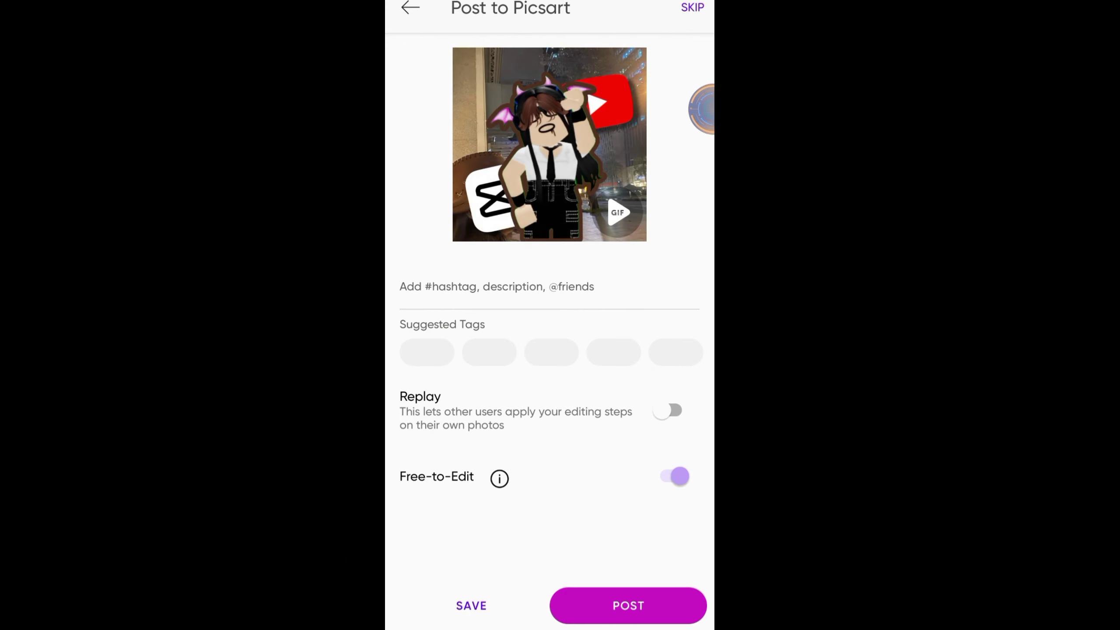
Step: Show the save-to-device and private-upload options on the Post to Picsart screen
left_click(471, 606)
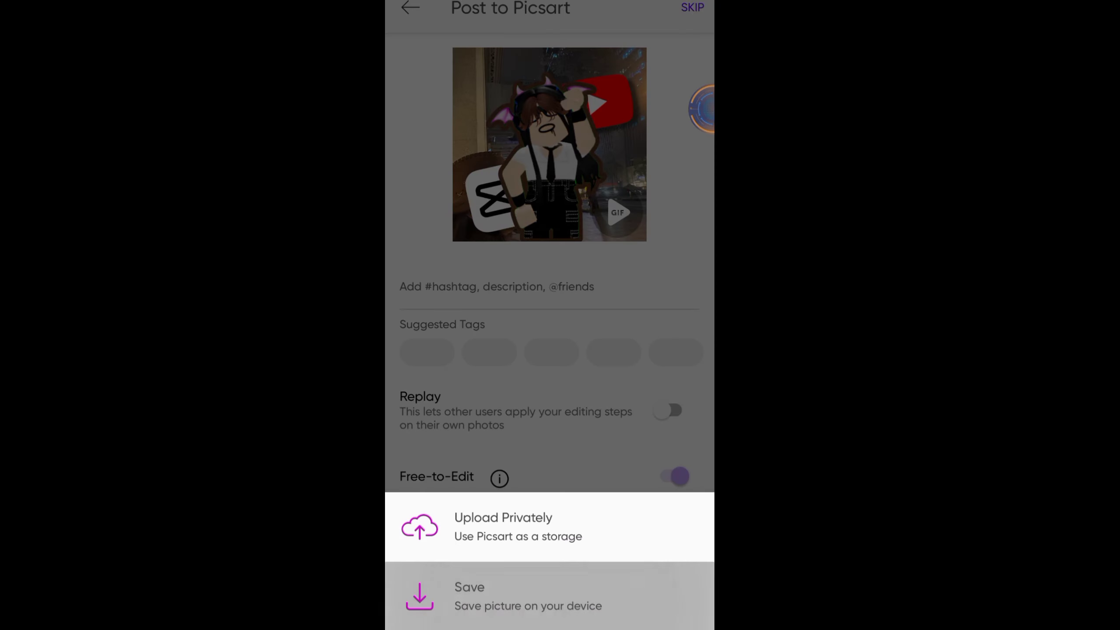